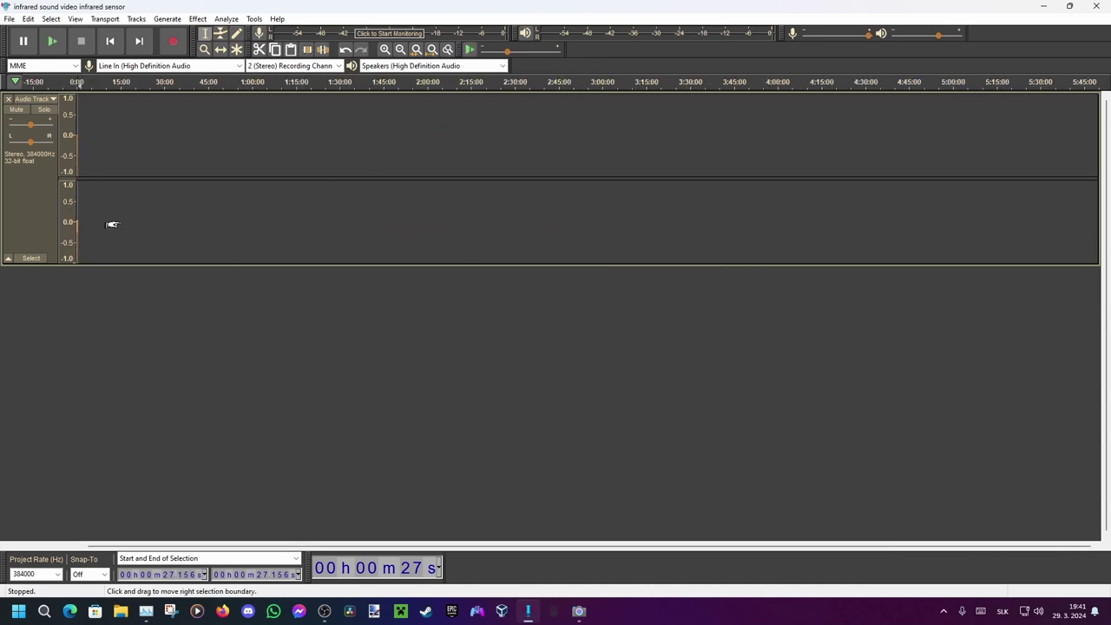
# Step: Zoom in on the infrared pulses near 15.15 seconds until individual square-wave bits show
pyautogui.hotkey('ctrl', '1')
pyautogui.hotkey('ctrl', '1')
pyautogui.hotkey('ctrl', '1')
pyautogui.hotkey('ctrl', '1')
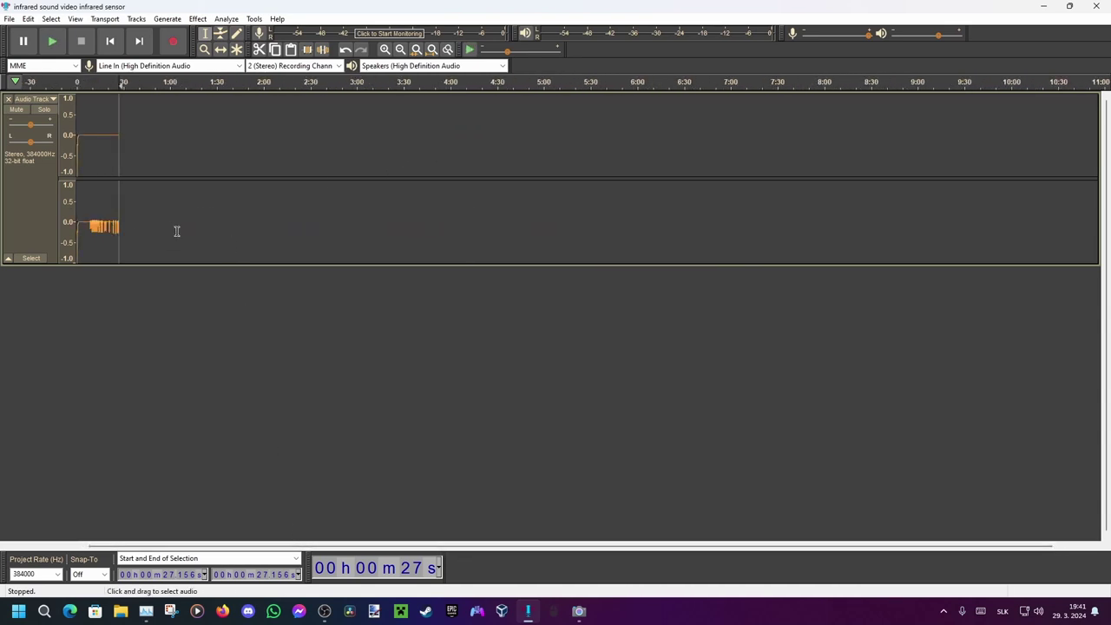
pyautogui.hotkey('ctrl', '1')
pyautogui.hotkey('ctrl', '1')
pyautogui.hotkey('ctrl', '1')
pyautogui.hotkey('ctrl', '1')
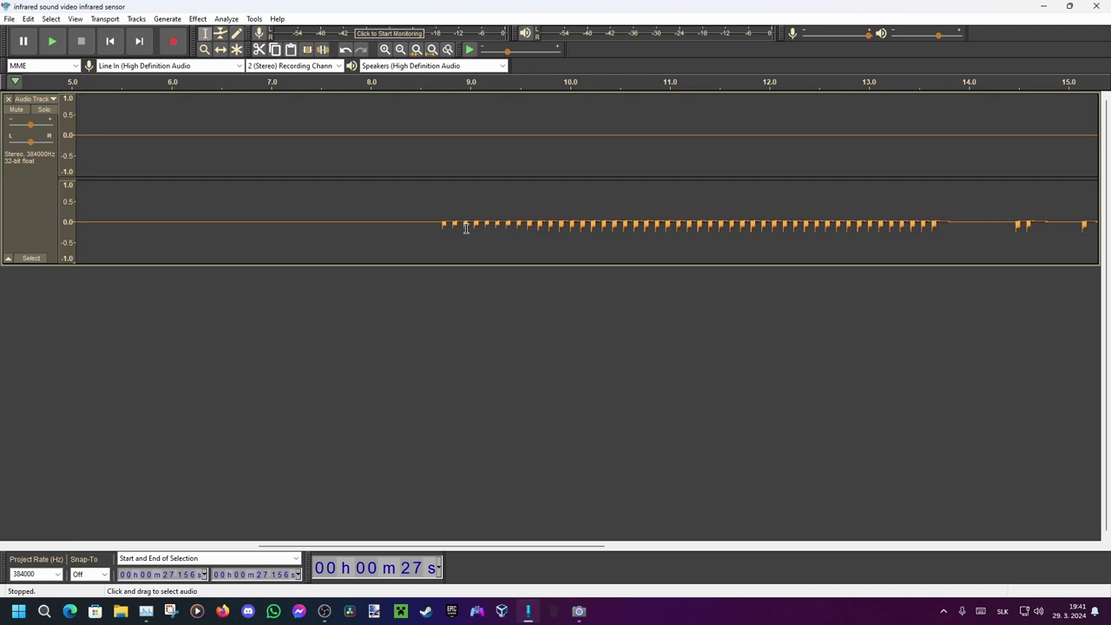
pyautogui.moveTo(500, 549); pyautogui.dragTo(707, 550)
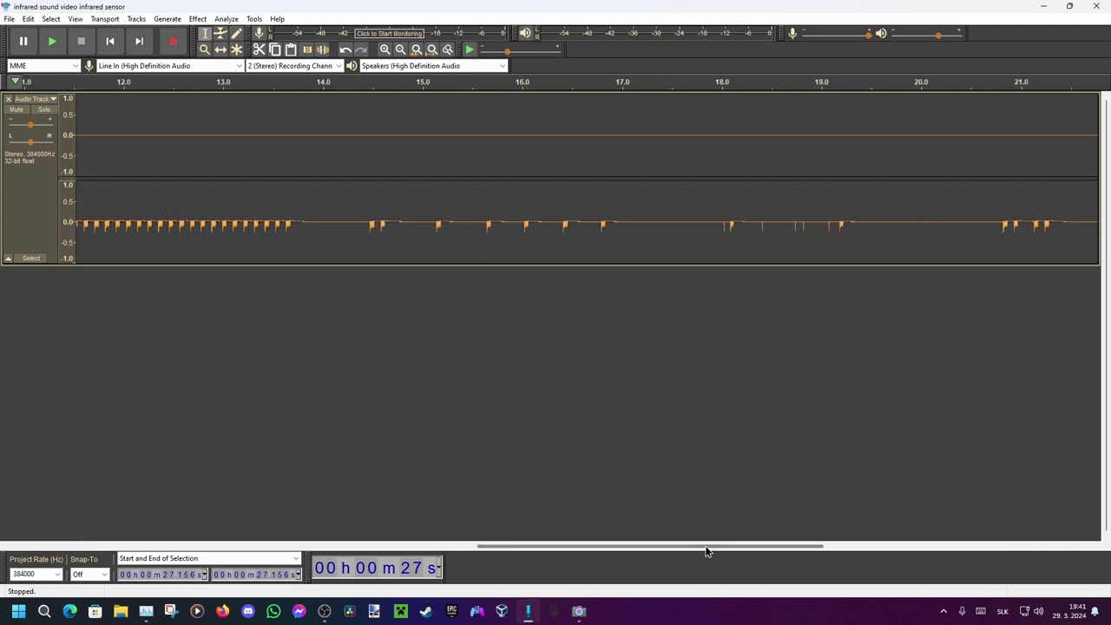
pyautogui.keyDown('ctrl'); pyautogui.scroll(1, 437, 215); pyautogui.keyUp('ctrl')
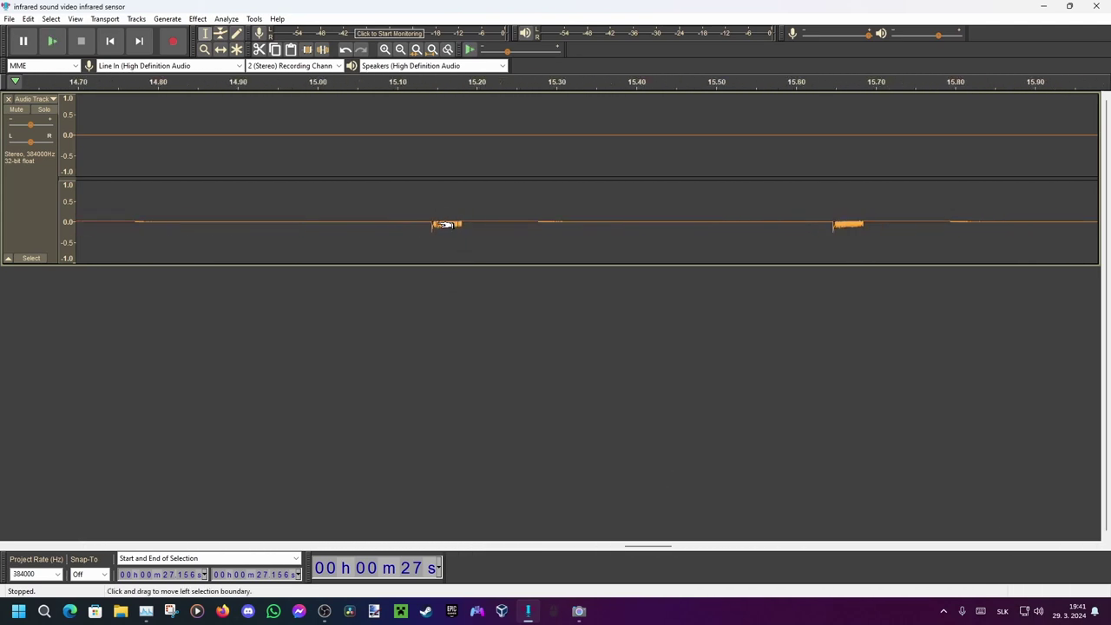
pyautogui.keyDown('ctrl'); pyautogui.scroll(3, 445, 225); pyautogui.keyUp('ctrl')
pyautogui.keyDown('ctrl'); pyautogui.scroll(1, 446, 225); pyautogui.keyUp('ctrl')
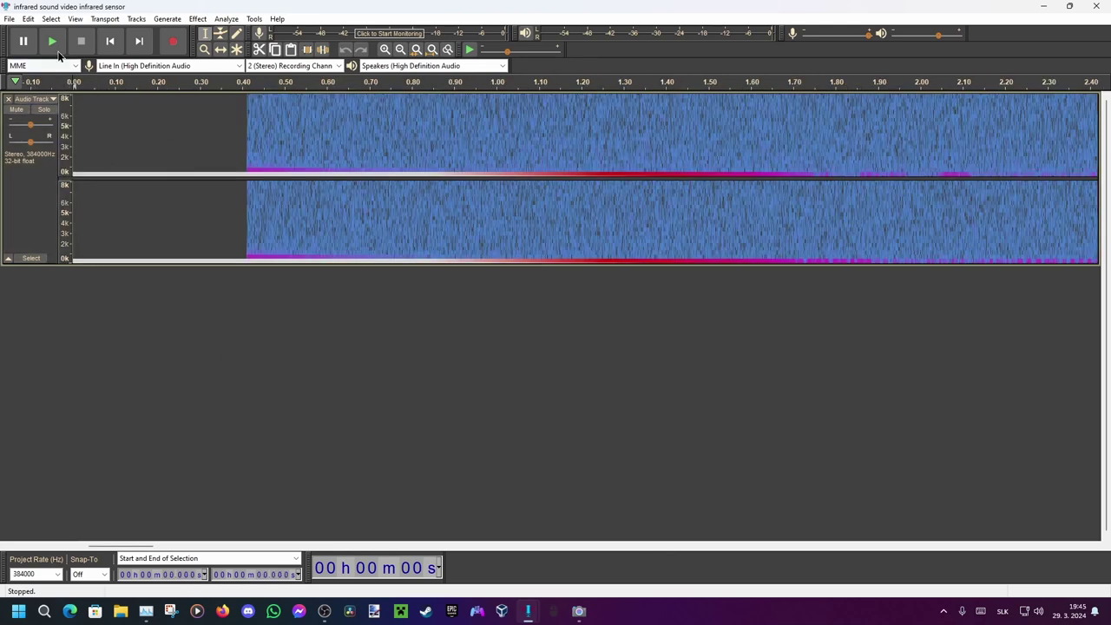
# Step: Start and stop playback of the recording a few times
pyautogui.click(53, 43)
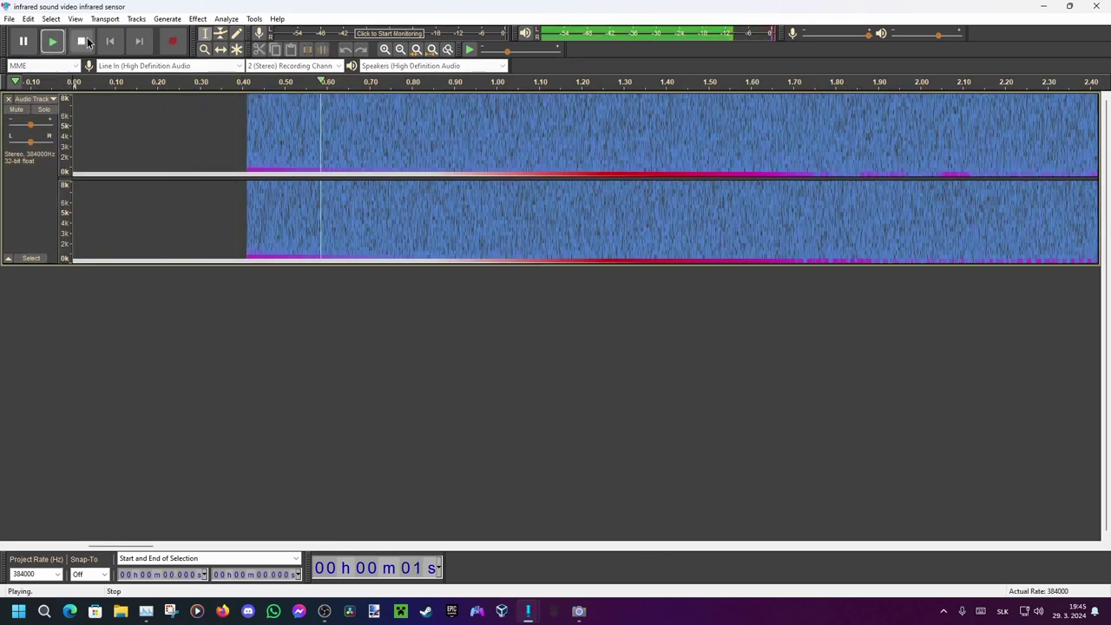
pyautogui.click(84, 42)
pyautogui.click(62, 43)
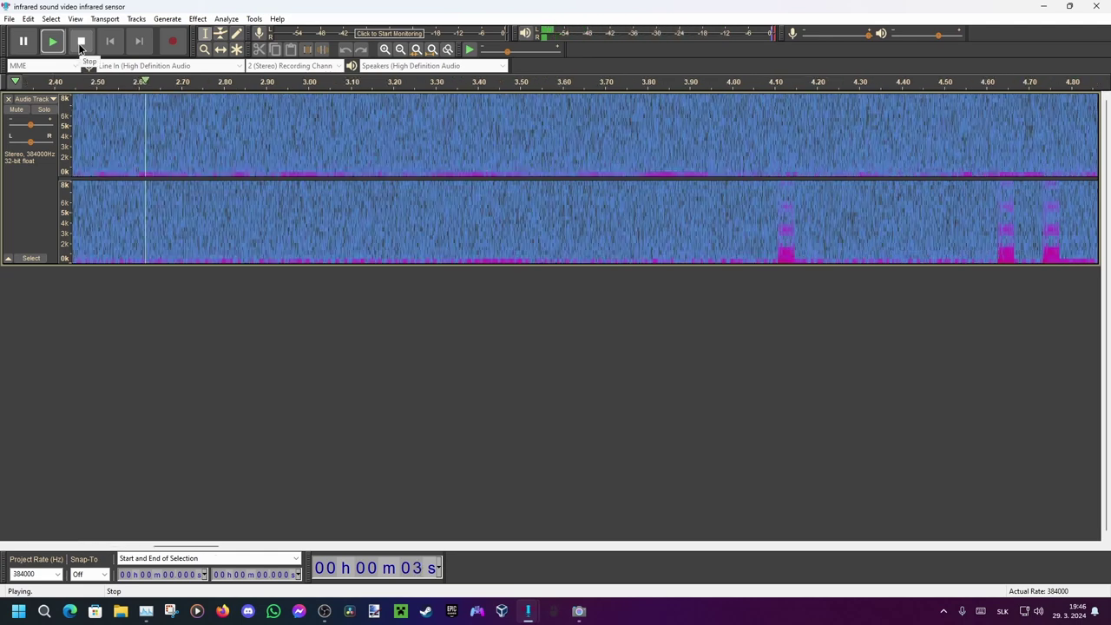
pyautogui.click(52, 43)
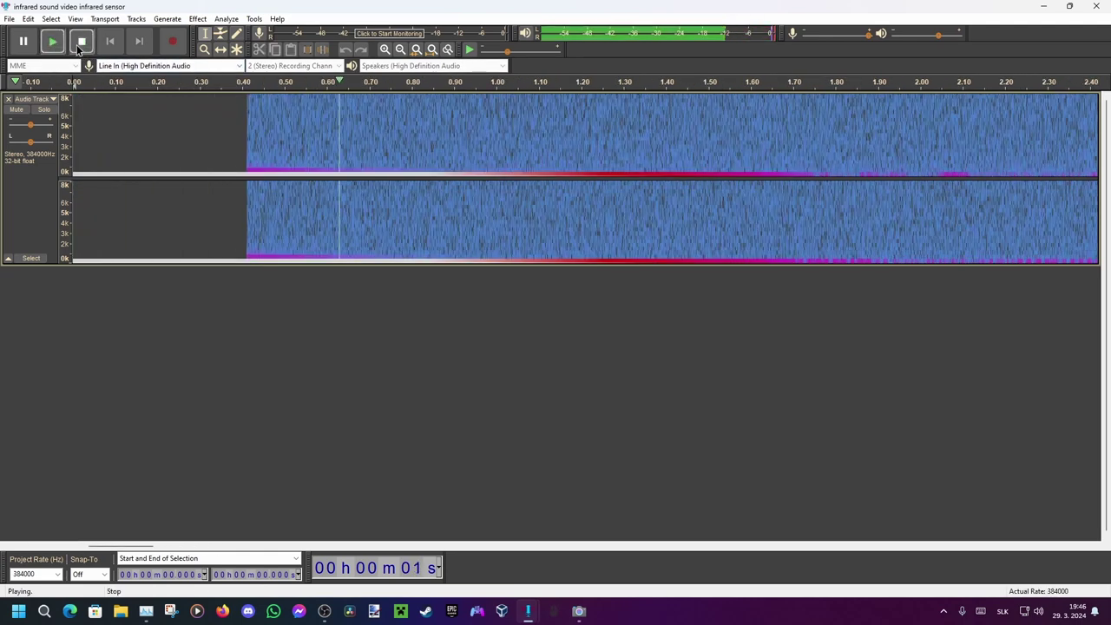
pyautogui.click(79, 45)
# Step: Scroll to the red pulse bursts around 10–17 seconds and zoom in on them
pyautogui.moveTo(128, 545); pyautogui.dragTo(252, 545)
pyautogui.keyDown('ctrl'); pyautogui.scroll(-3, 292, 282); pyautogui.keyUp('ctrl')
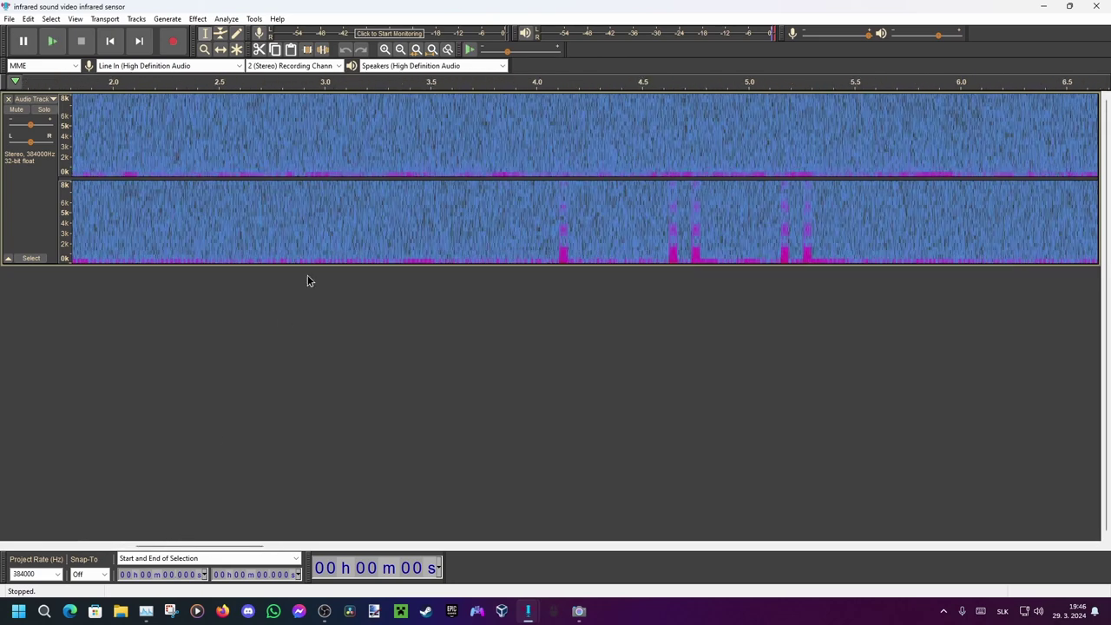
pyautogui.keyDown('ctrl'); pyautogui.scroll(-3, 307, 280); pyautogui.keyUp('ctrl')
pyautogui.keyDown('ctrl'); pyautogui.scroll(1, 365, 252); pyautogui.keyUp('ctrl')
pyautogui.keyDown('ctrl'); pyautogui.scroll(1, 386, 241); pyautogui.keyUp('ctrl')
pyautogui.keyDown('ctrl'); pyautogui.scroll(1, 386, 241); pyautogui.keyUp('ctrl')
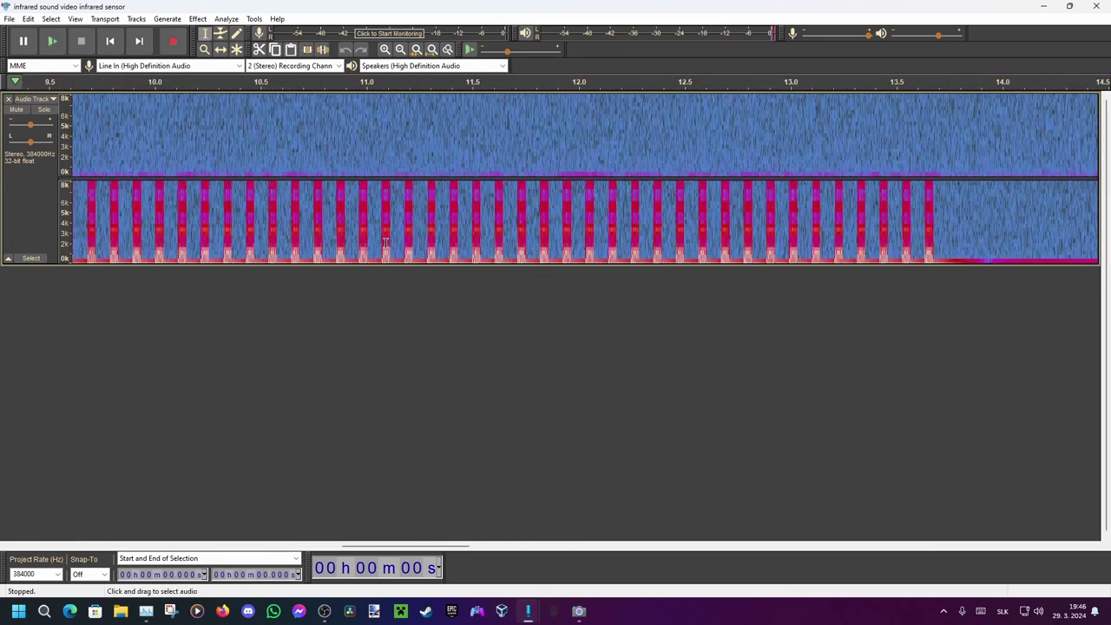
pyautogui.keyDown('ctrl'); pyautogui.scroll(1, 386, 242); pyautogui.keyUp('ctrl')
pyautogui.keyDown('ctrl'); pyautogui.scroll(2, 385, 241); pyautogui.keyUp('ctrl')
pyautogui.keyDown('ctrl'); pyautogui.scroll(2, 384, 243); pyautogui.keyUp('ctrl')
pyautogui.keyDown('ctrl'); pyautogui.scroll(-1, 383, 245); pyautogui.keyUp('ctrl')
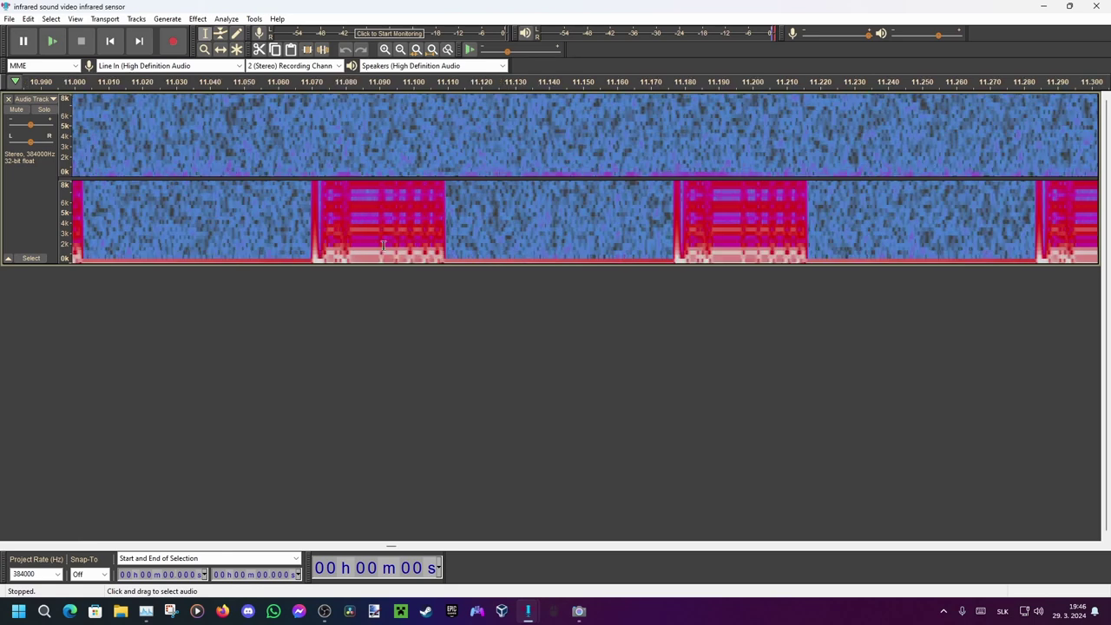
# Step: Return the view to the track start and zoom out
pyautogui.press('Home')
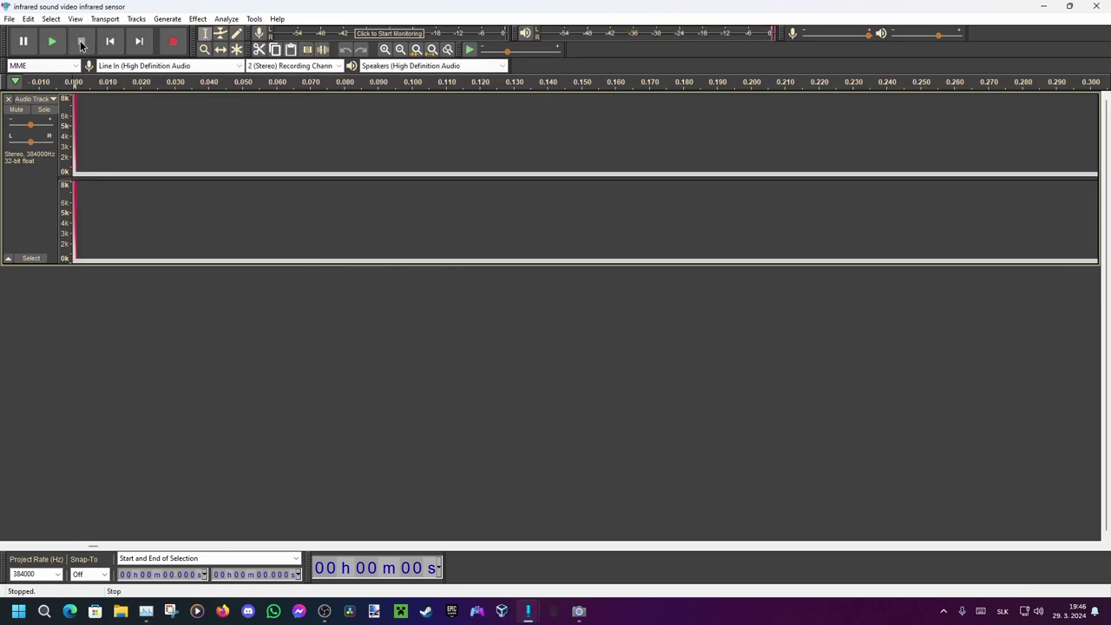
pyautogui.keyDown('ctrl'); pyautogui.scroll(-1, 345, 263); pyautogui.keyUp('ctrl')
pyautogui.keyDown('ctrl'); pyautogui.scroll(-1, 343, 265); pyautogui.keyUp('ctrl')
pyautogui.keyDown('ctrl'); pyautogui.scroll(-3, 343, 267); pyautogui.keyUp('ctrl')
pyautogui.keyDown('shift'); pyautogui.scroll(-1, 356, 256); pyautogui.keyUp('shift')
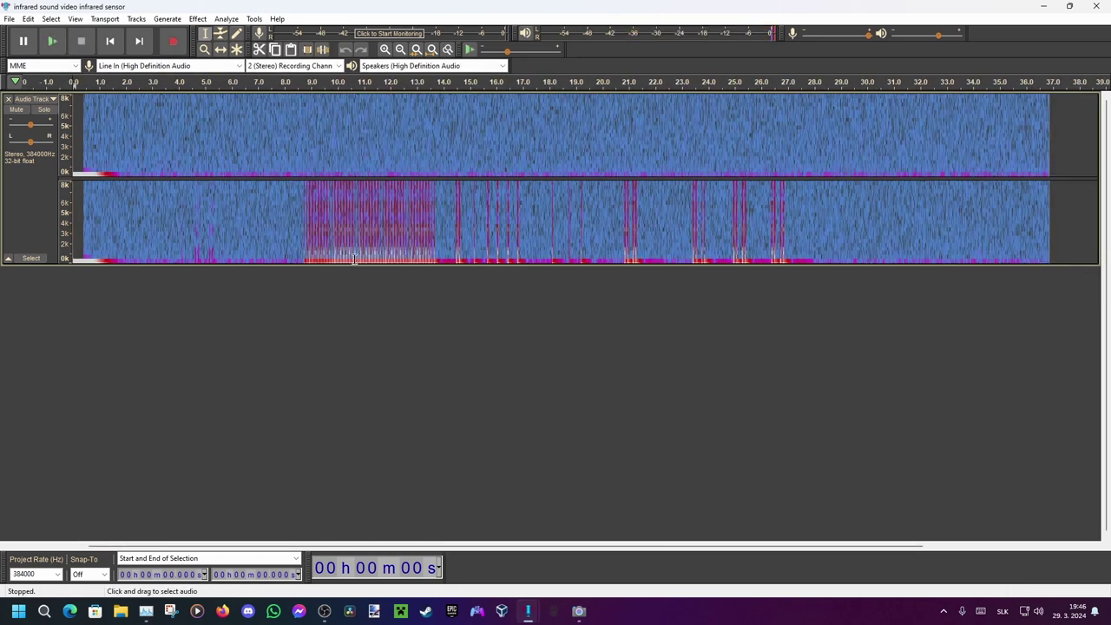
pyautogui.keyDown('shift'); pyautogui.scroll(-1, 369, 247); pyautogui.keyUp('shift')
pyautogui.keyDown('shift'); pyautogui.scroll(-1, 465, 243); pyautogui.keyUp('shift')
pyautogui.keyDown('ctrl'); pyautogui.scroll(1, 603, 227); pyautogui.keyUp('ctrl')
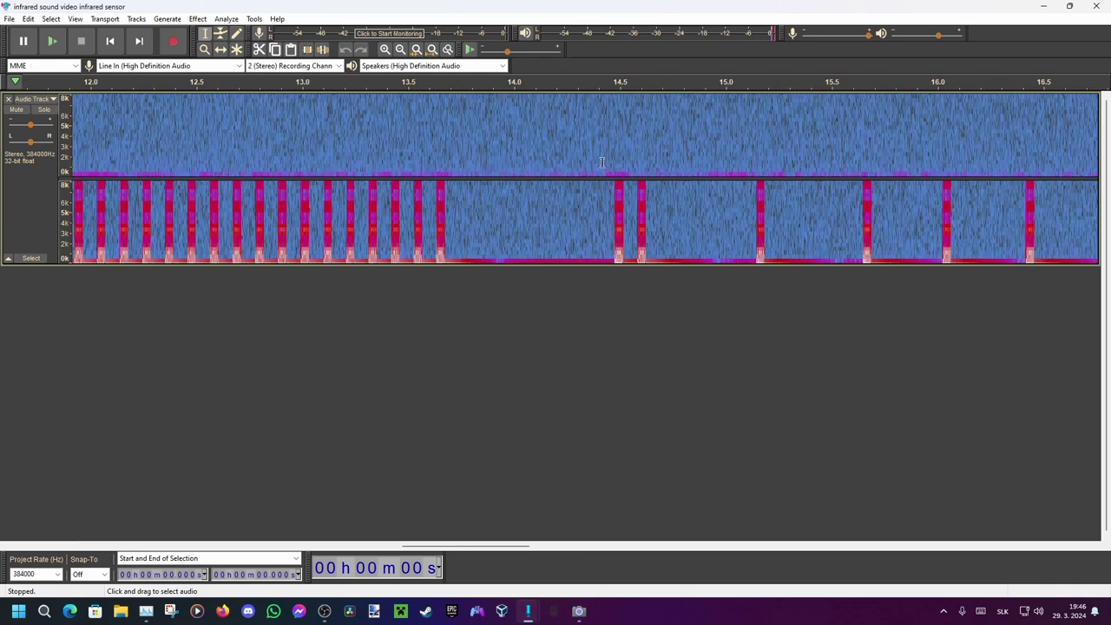
# Step: Play the recording to hear the bursts, then zoom out to show the whole recording
pyautogui.click(53, 43)
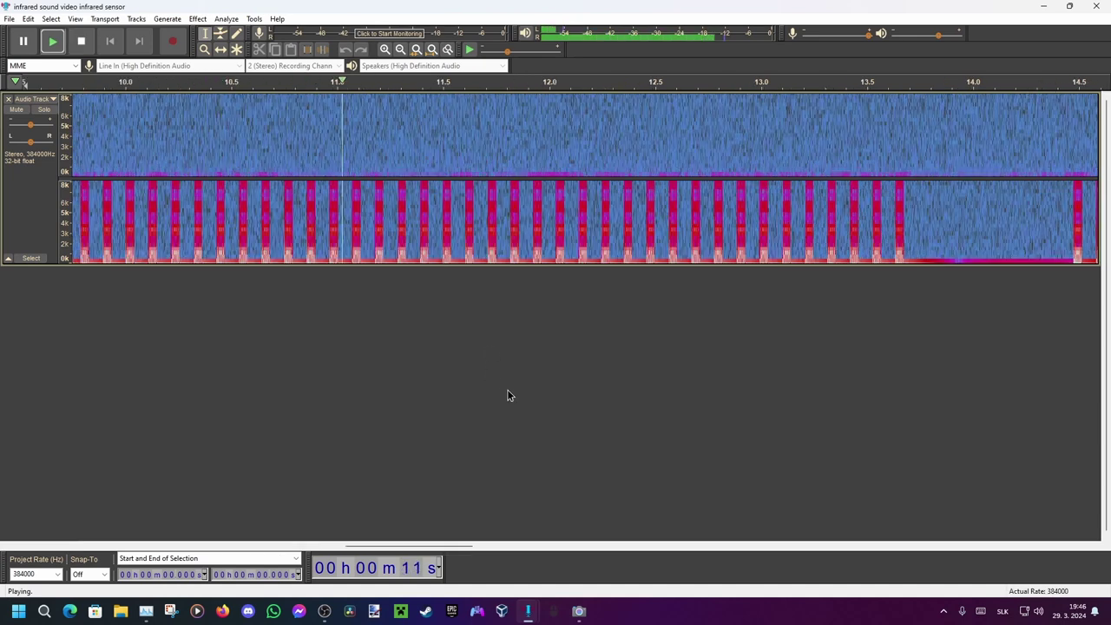
pyautogui.keyDown('ctrl'); pyautogui.scroll(1, 1040, 251); pyautogui.keyUp('ctrl')
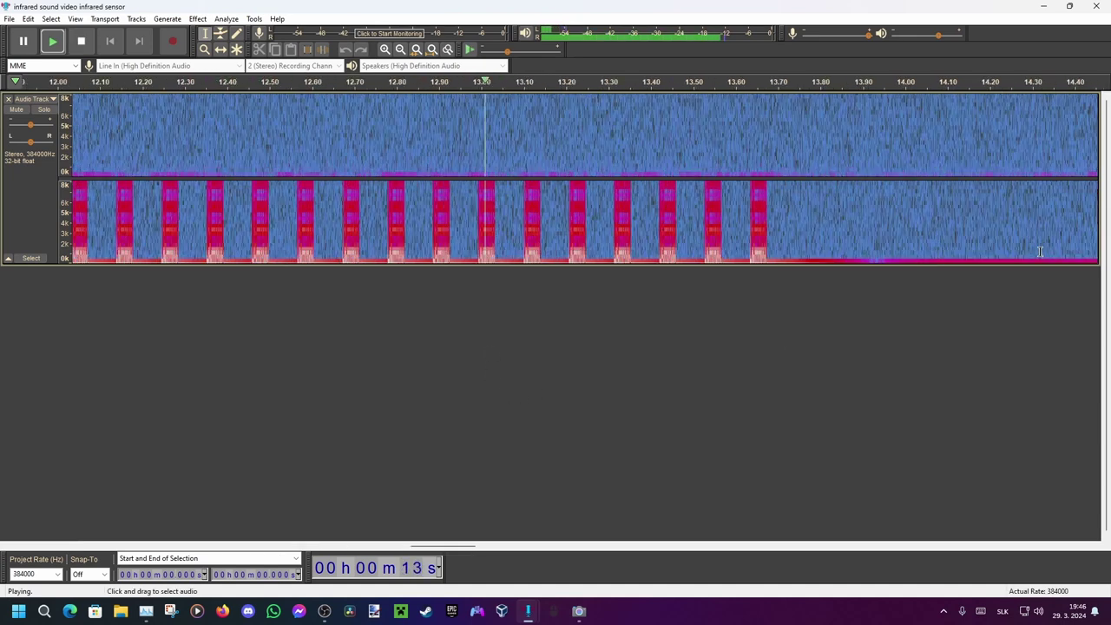
pyautogui.keyDown('ctrl'); pyautogui.scroll(1, 1040, 252); pyautogui.keyUp('ctrl')
pyautogui.keyDown('ctrl'); pyautogui.scroll(1, 931, 246); pyautogui.keyUp('ctrl')
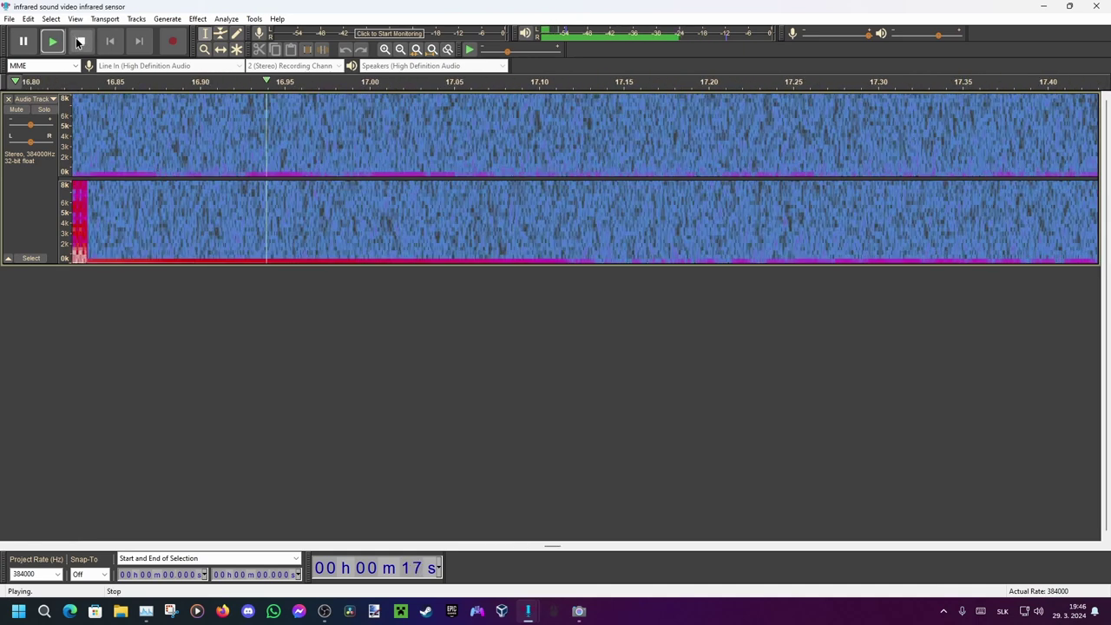
pyautogui.click(78, 42)
pyautogui.keyDown('ctrl'); pyautogui.scroll(-5, 365, 205); pyautogui.keyUp('ctrl')
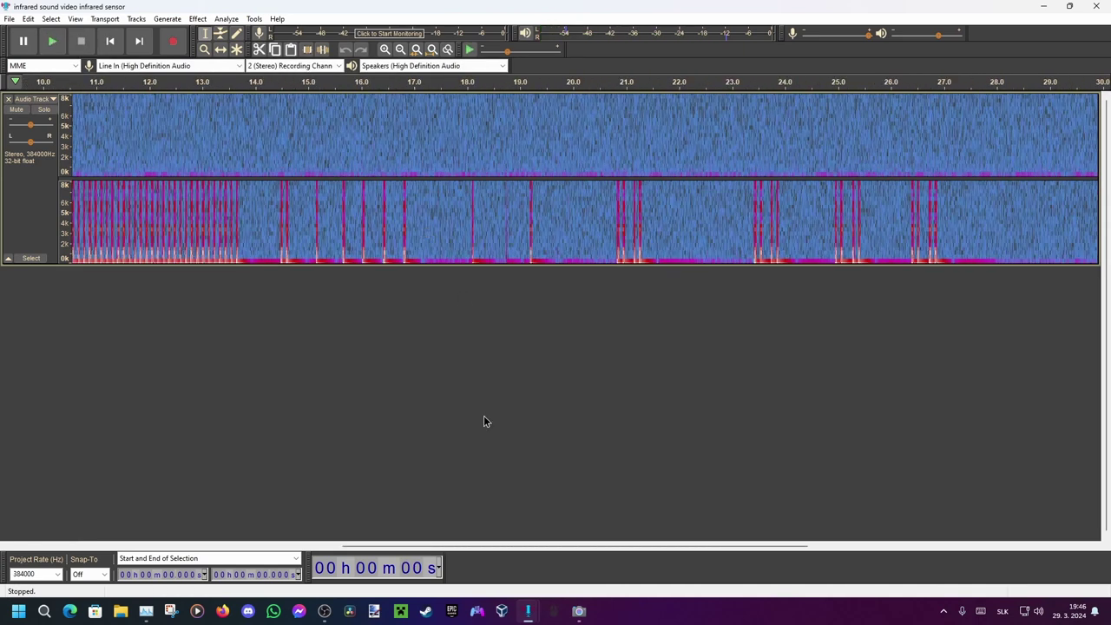
pyautogui.keyDown('ctrl'); pyautogui.scroll(-1, 484, 426); pyautogui.keyUp('ctrl')
pyautogui.keyDown('ctrl'); pyautogui.scroll(-1, 484, 427); pyautogui.keyUp('ctrl')
pyautogui.keyDown('ctrl'); pyautogui.scroll(-1, 484, 426); pyautogui.keyUp('ctrl')
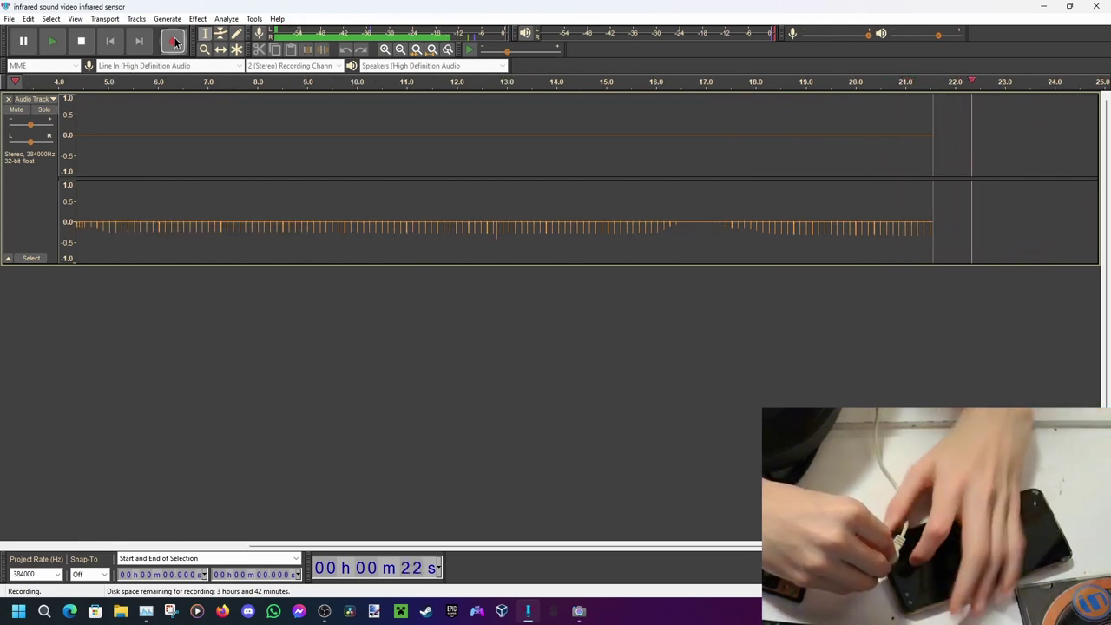
# Step: Stop recording the phone's pulses and zoom toward a spike near 15.916 seconds
pyautogui.click(72, 43)
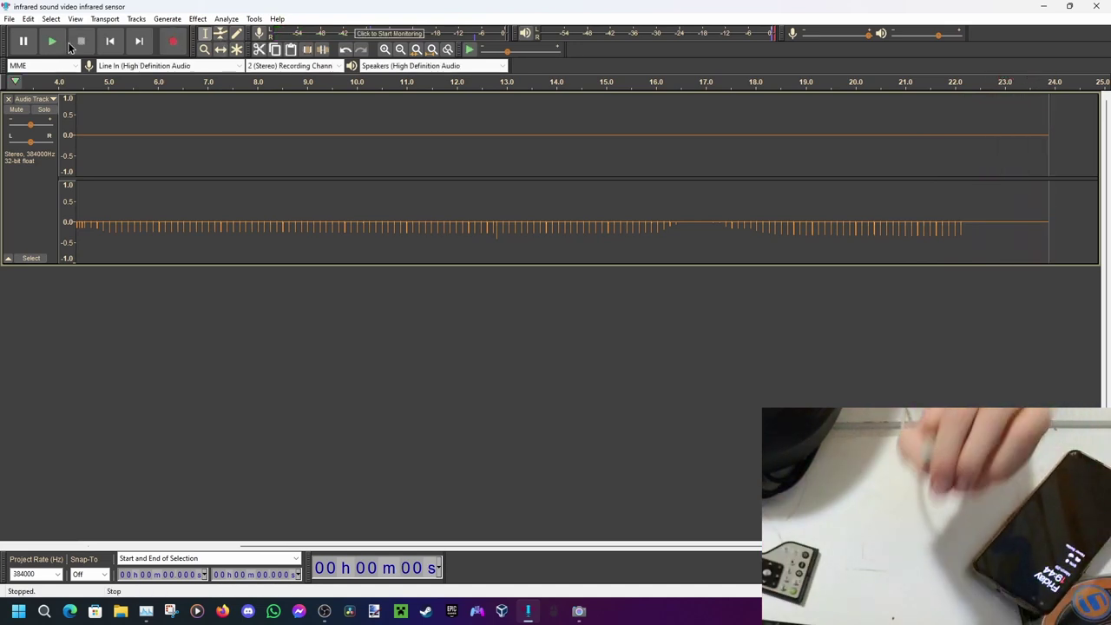
pyautogui.scroll(1, 396, 239)
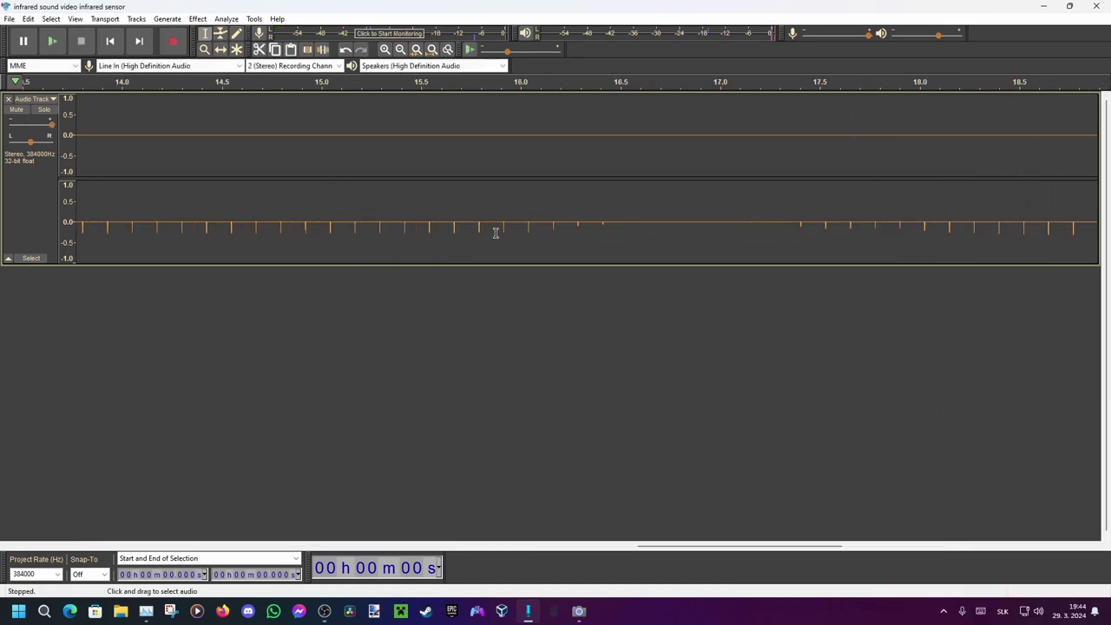
pyautogui.scroll(1, 535, 228)
pyautogui.scroll(2, 521, 228)
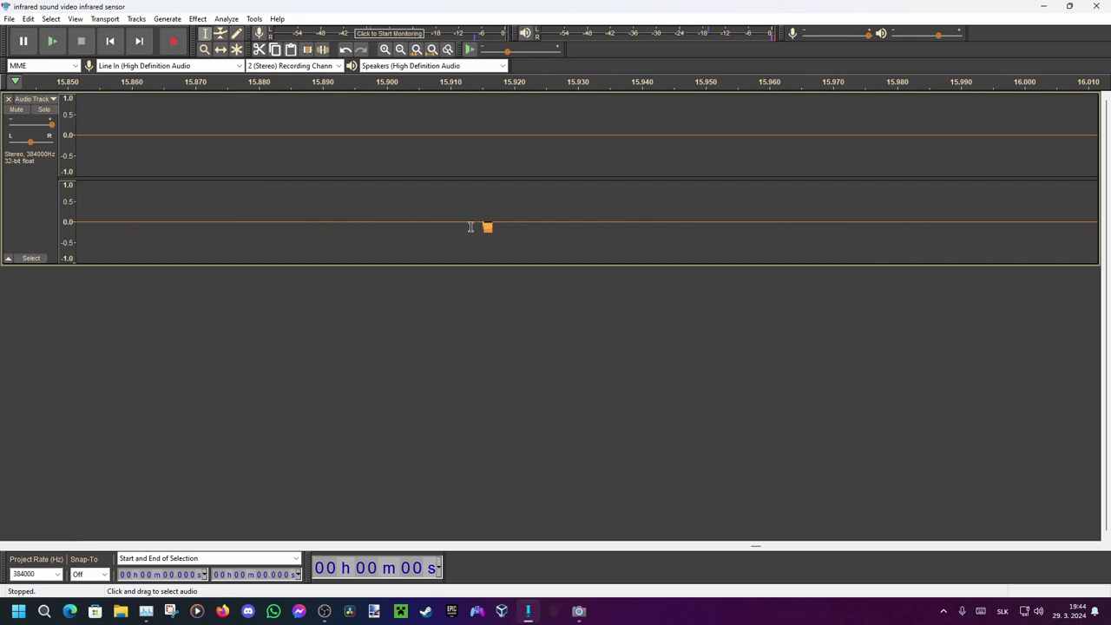
pyautogui.scroll(1, 513, 228)
pyautogui.scroll(1, 502, 228)
pyautogui.scroll(1, 502, 229)
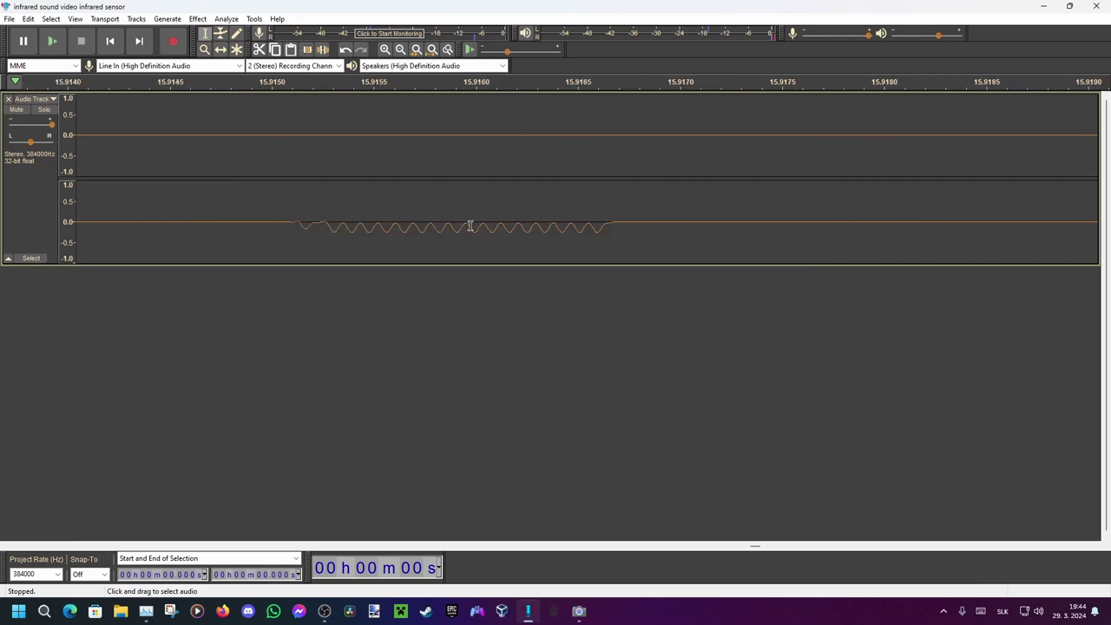
# Step: Zoom down to individual samples to reveal the pulse's oscillating shape, then back out
pyautogui.scroll(1, 469, 226)
pyautogui.scroll(1, 441, 223)
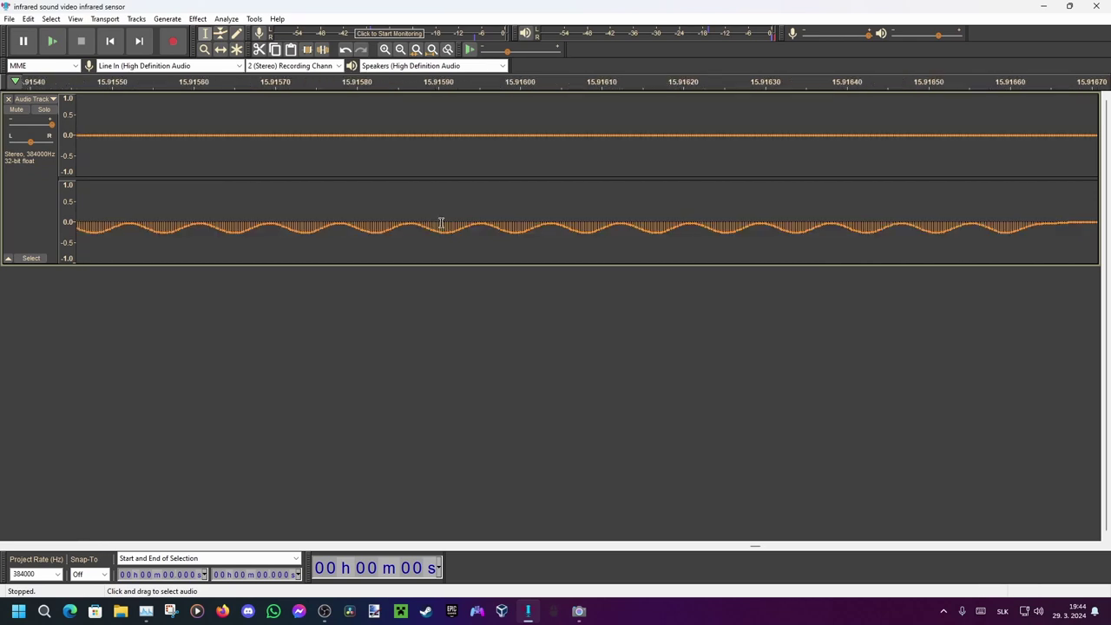
pyautogui.scroll(1, 441, 224)
pyautogui.scroll(-3, 440, 228)
pyautogui.scroll(1, 440, 227)
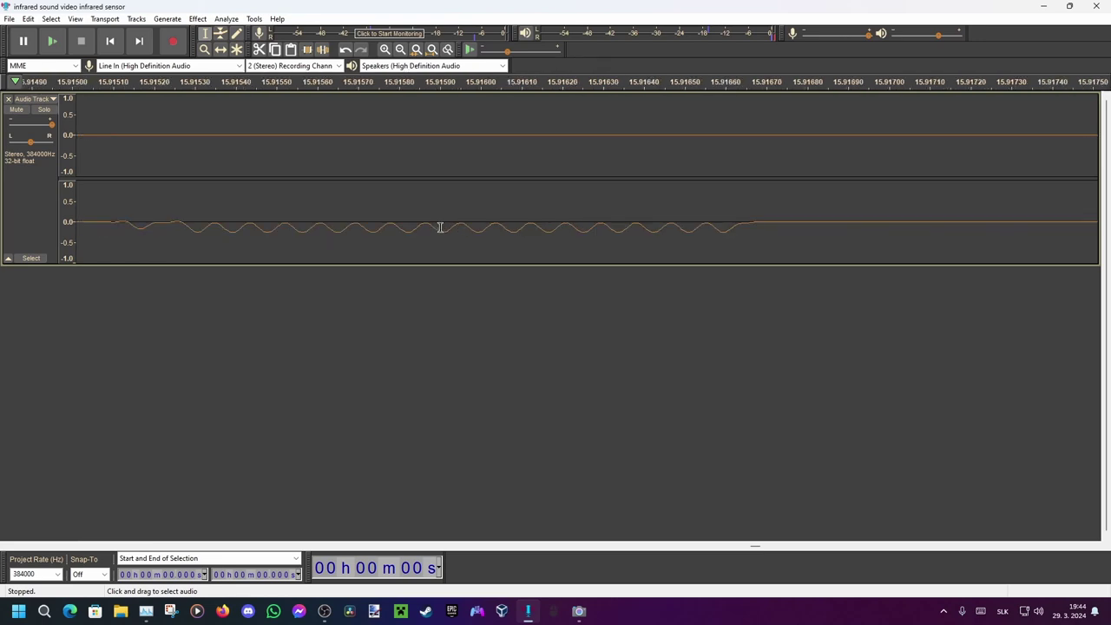
pyautogui.scroll(1, 439, 233)
pyautogui.scroll(1, 439, 232)
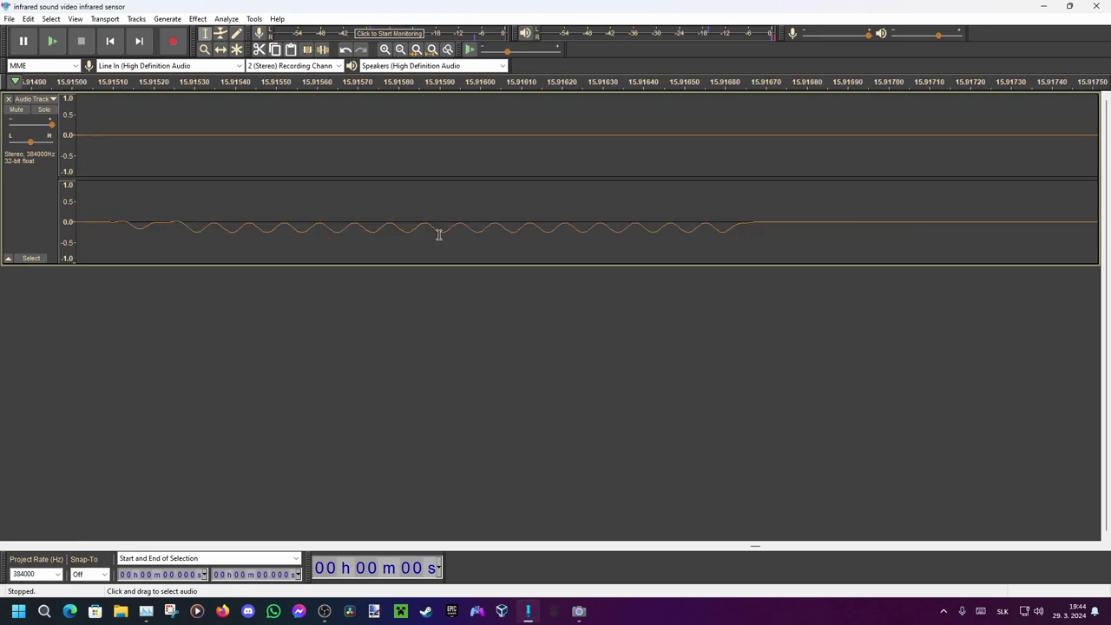
pyautogui.scroll(-1, 440, 233)
pyautogui.scroll(1, 439, 235)
pyautogui.scroll(1, 439, 234)
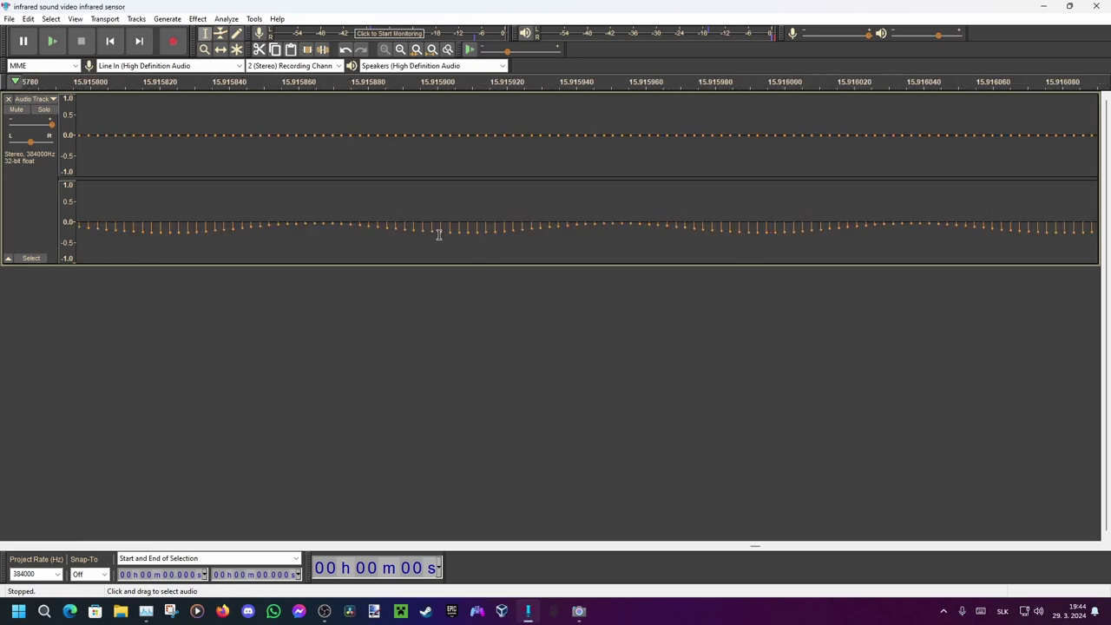
pyautogui.scroll(-4, 439, 234)
pyautogui.scroll(3, 439, 232)
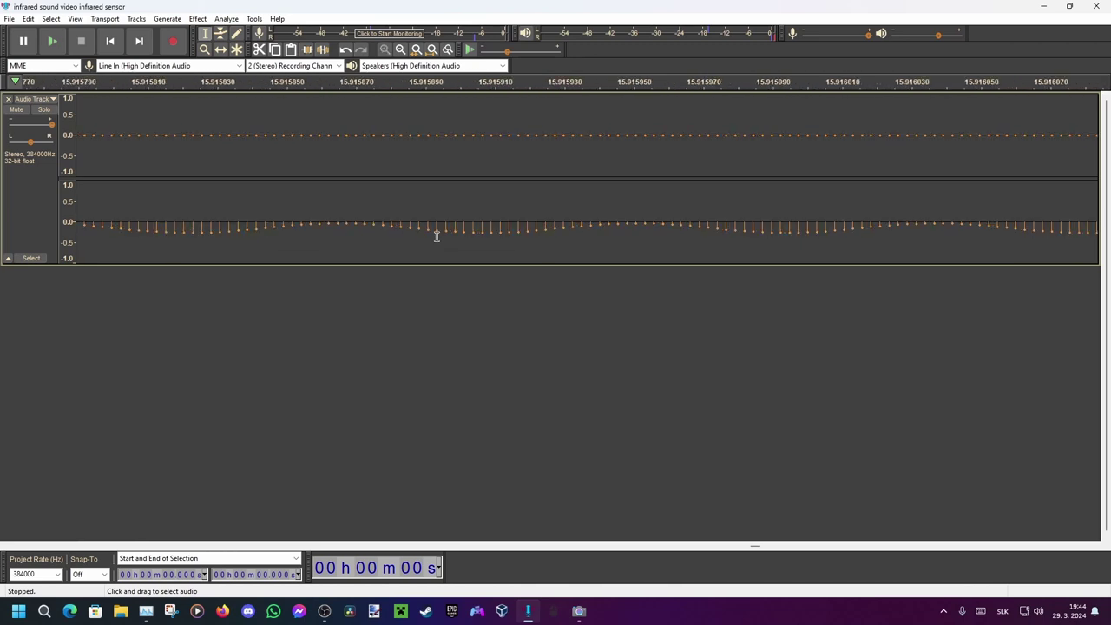
pyautogui.keyDown('ctrl'); pyautogui.scroll(-6, 434, 238); pyautogui.keyUp('ctrl')
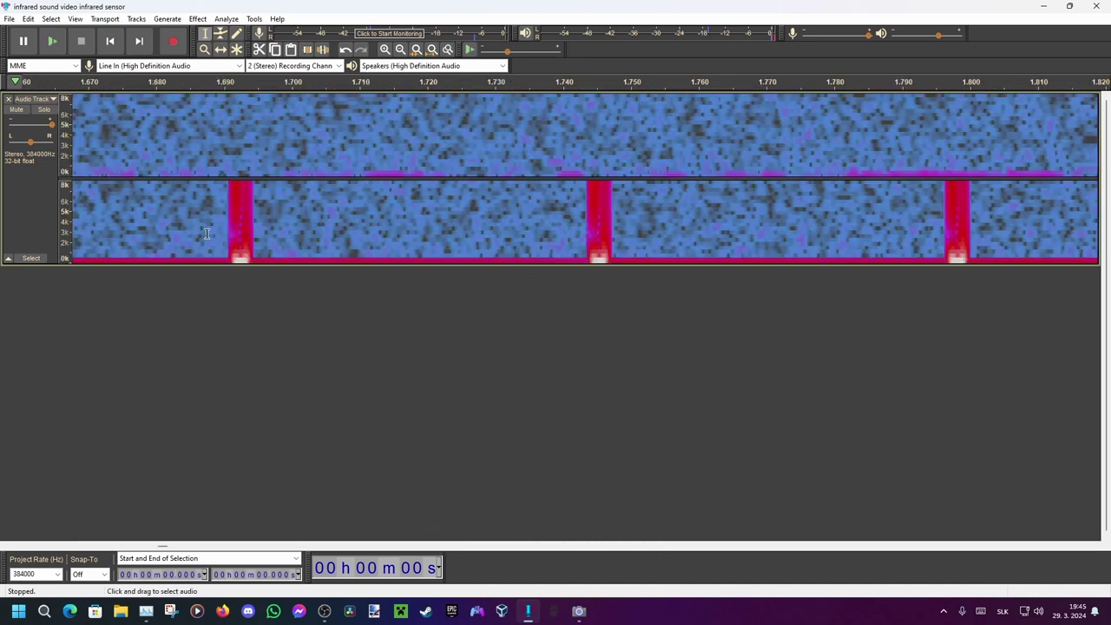
# Step: Play the phone recording, zoom out, and replay it to watch the evenly spaced red pulses
pyautogui.click(52, 40)
pyautogui.click(80, 40)
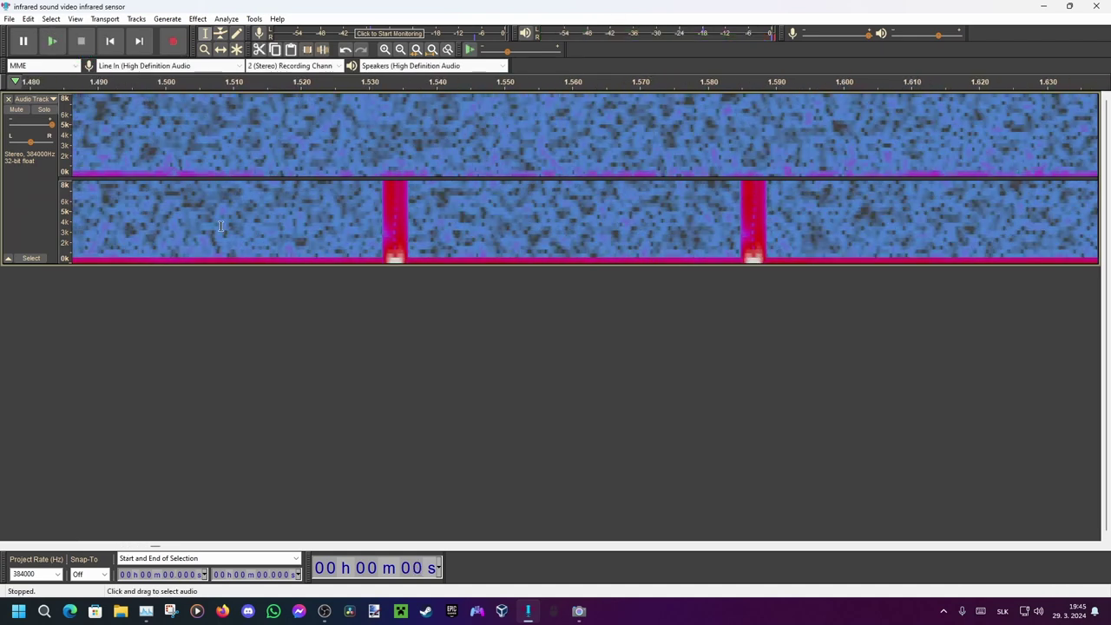
pyautogui.keyDown('ctrl'); pyautogui.scroll(-2, 219, 226); pyautogui.keyUp('ctrl')
pyautogui.click(54, 42)
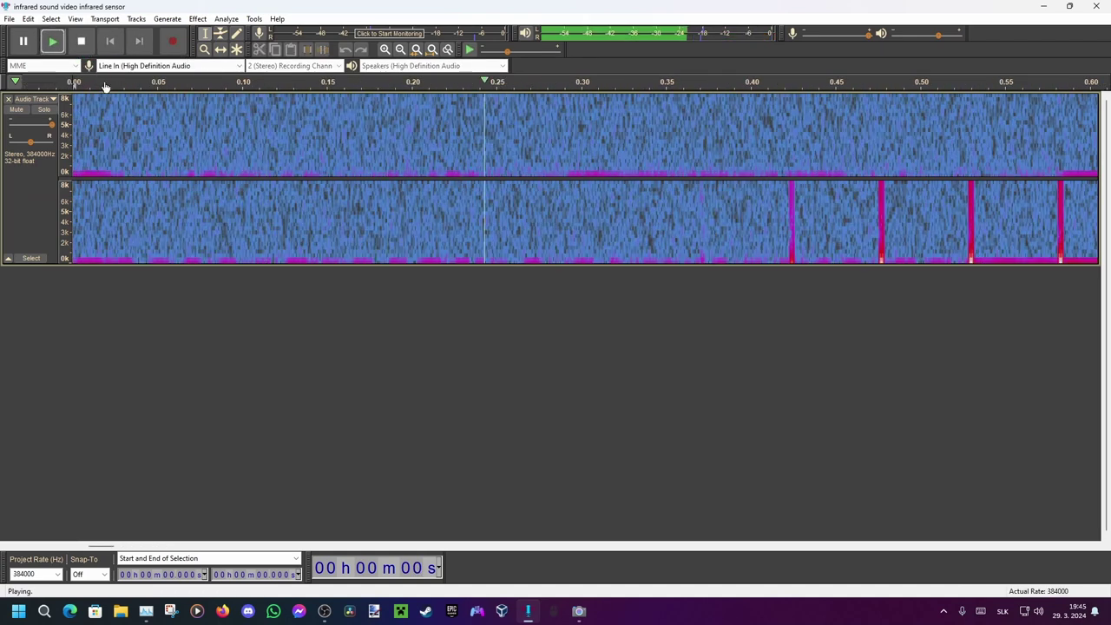